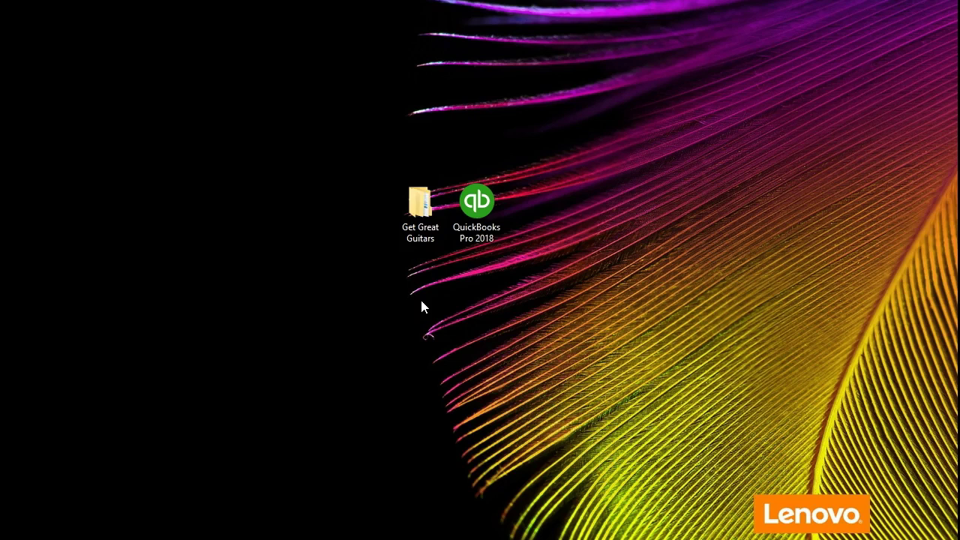
# Open the Get Great Guitars folder and widen the window and Type column to show the practice backup file
pyautogui.doubleClick(423, 227)
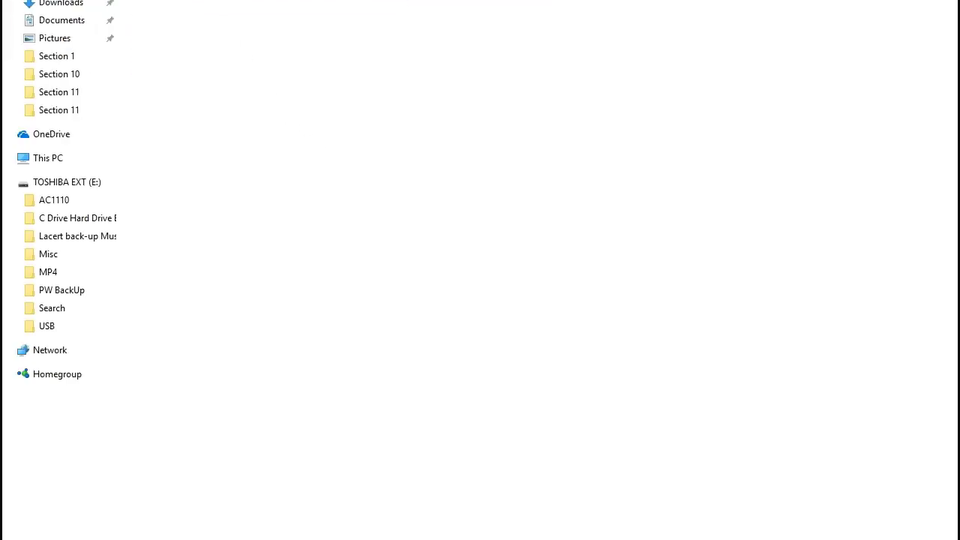
pyautogui.moveTo(266, 1); pyautogui.dragTo(267, 60)
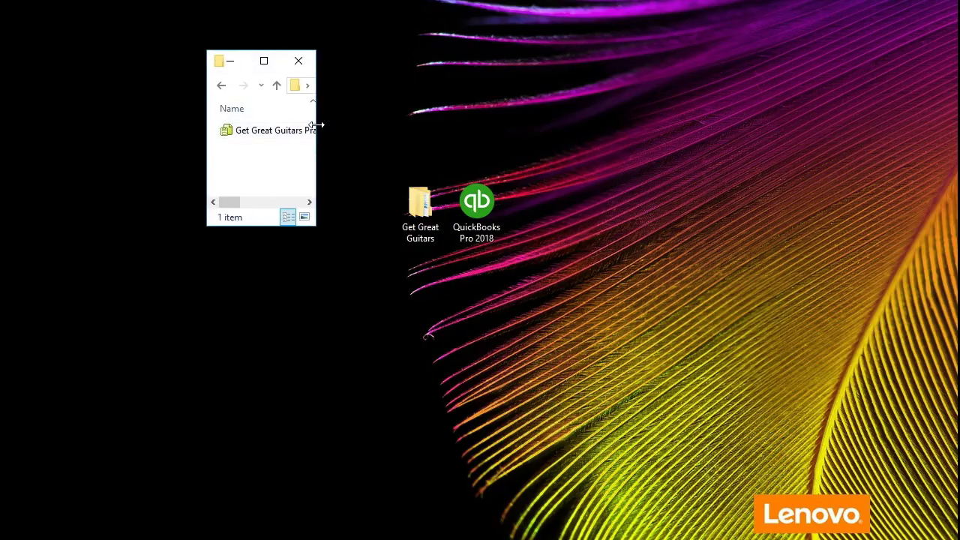
pyautogui.moveTo(317, 124); pyautogui.dragTo(622, 124)
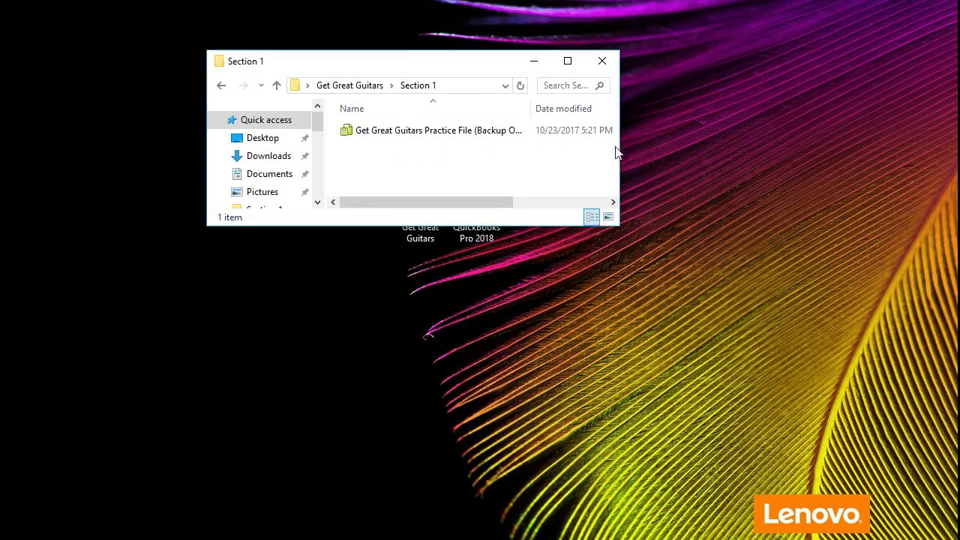
pyautogui.moveTo(619, 147); pyautogui.dragTo(884, 147)
pyautogui.moveTo(712, 108); pyautogui.dragTo(787, 108)
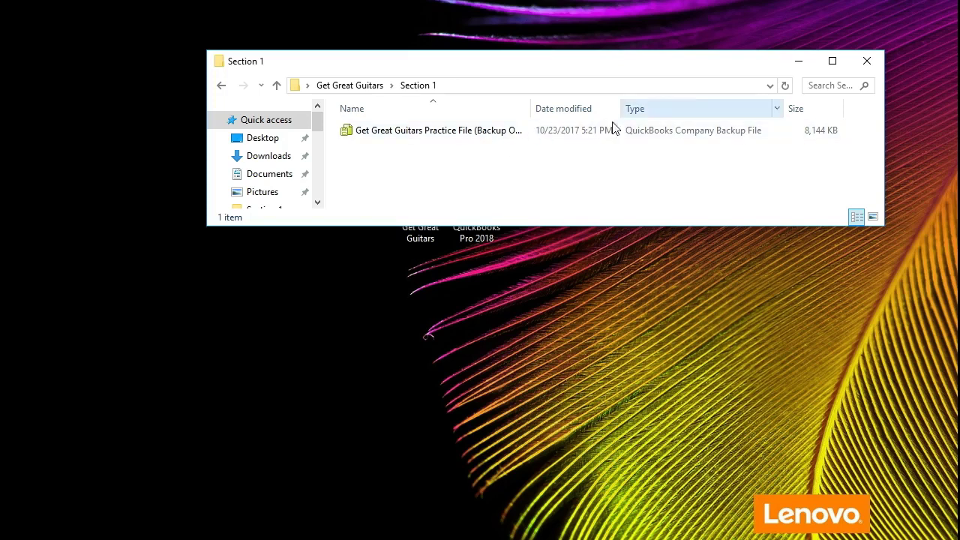
# Minimize the Section 1 window and launch QuickBooks Pro 2018 from its desktop shortcut
pyautogui.click(798, 63)
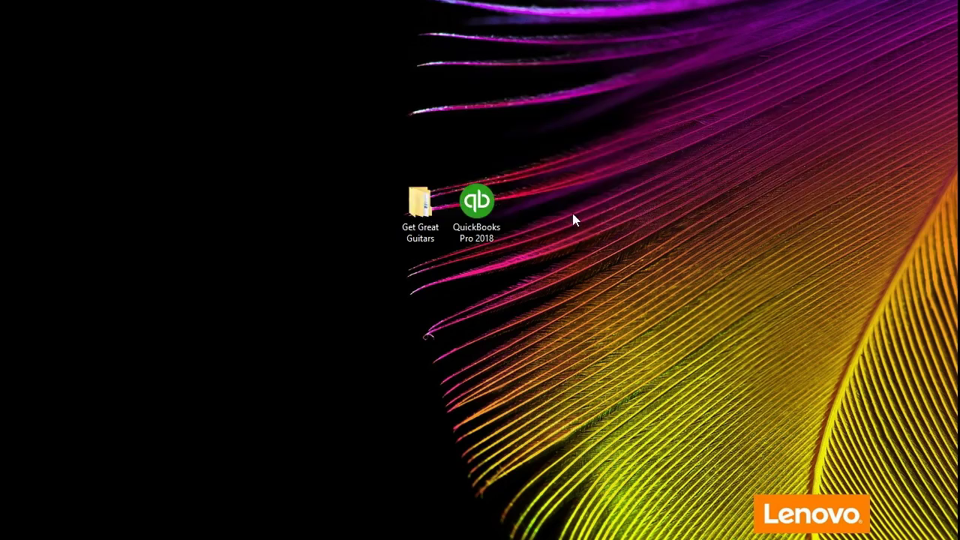
pyautogui.doubleClick(490, 200)
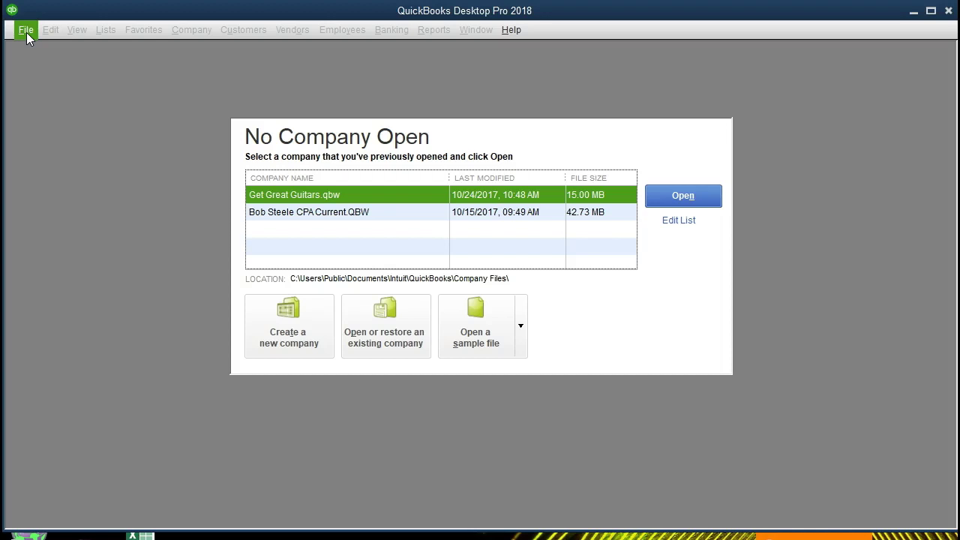
# Choose File > Open or Restore Company, select Restore a backup copy, and continue
pyautogui.click(26, 33)
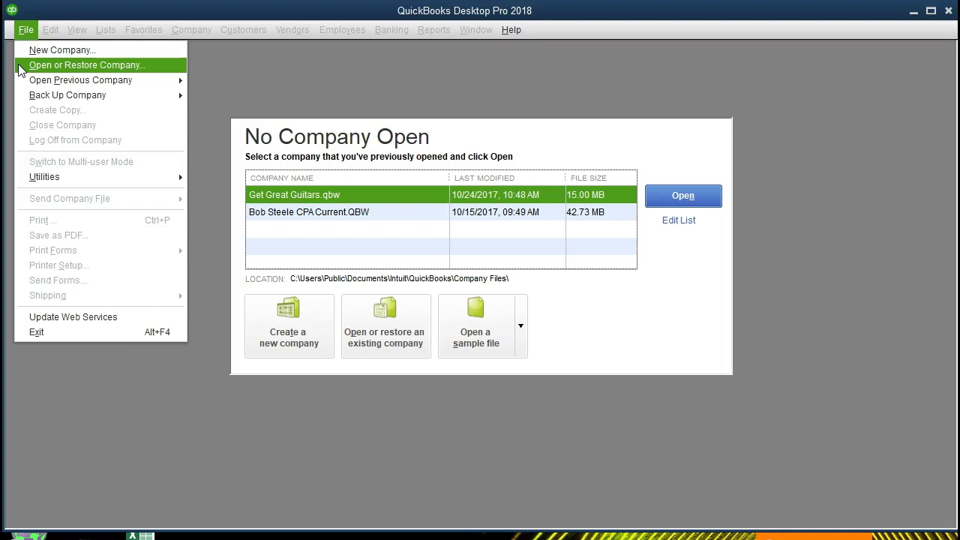
pyautogui.click(21, 70)
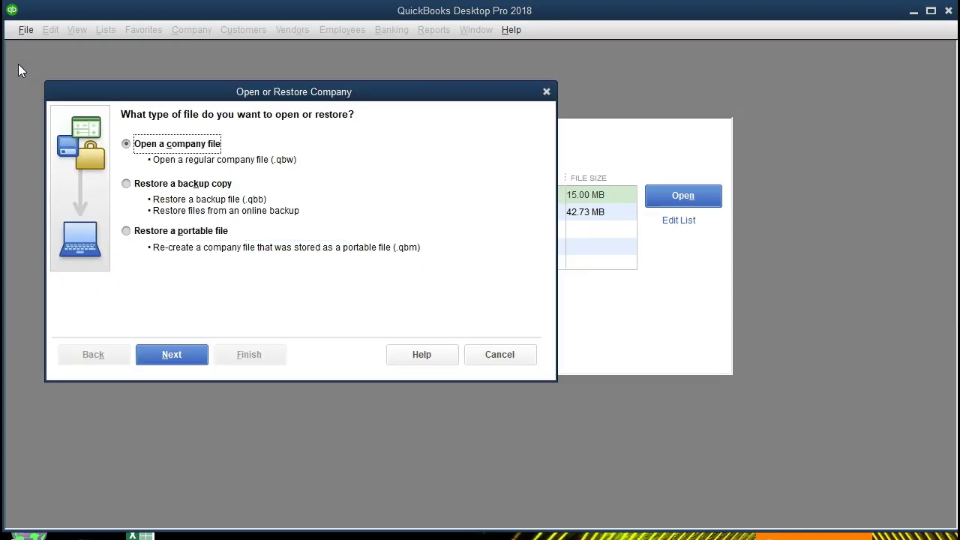
pyautogui.click(126, 185)
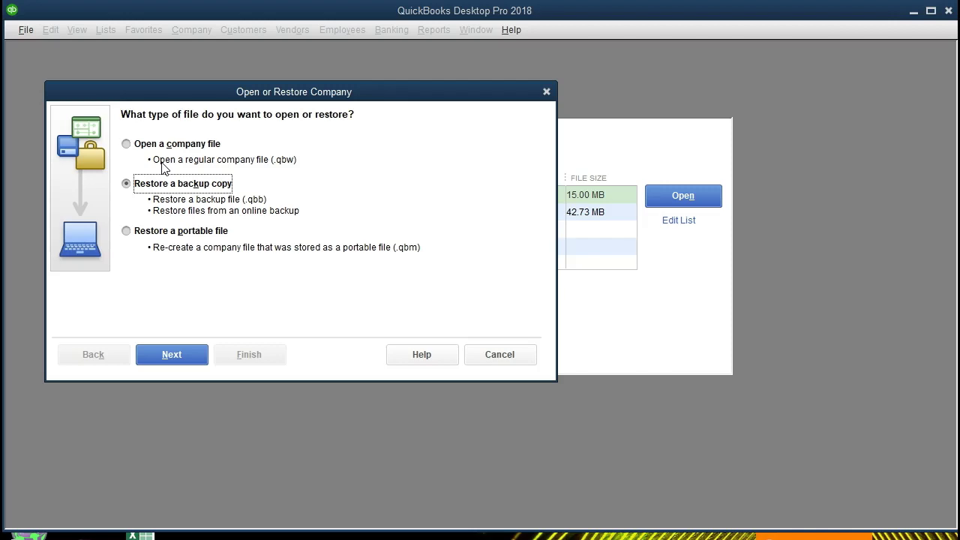
pyautogui.click(179, 366)
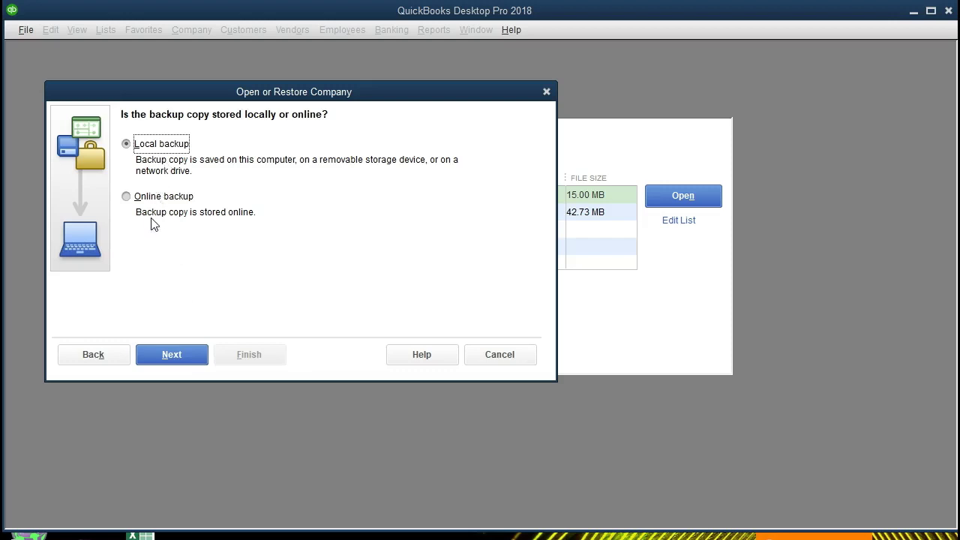
# Keep Local backup and select the Get Great Guitars Practice File backup in Desktop > Get Great Guitars > Section 1
pyautogui.click(171, 355)
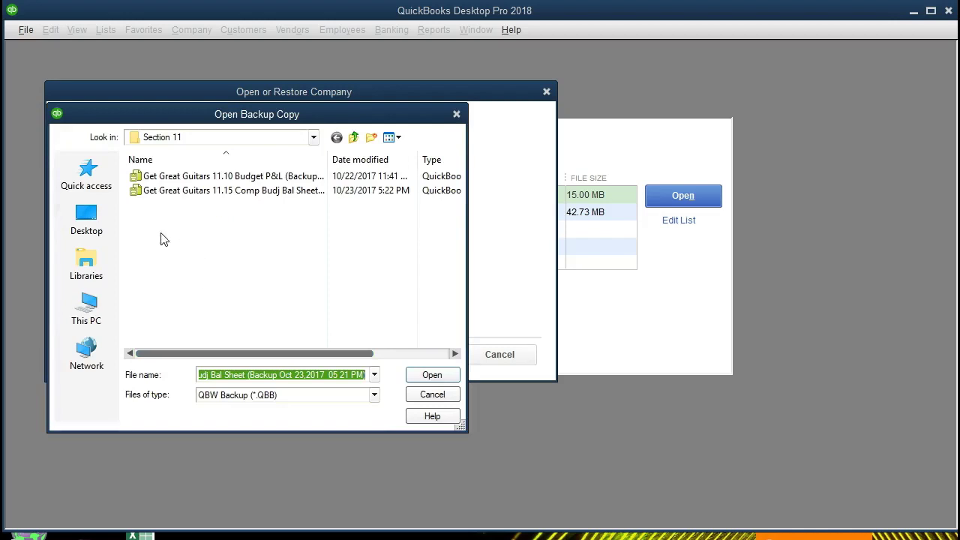
pyautogui.click(97, 219)
pyautogui.scroll(-7, 315, 255)
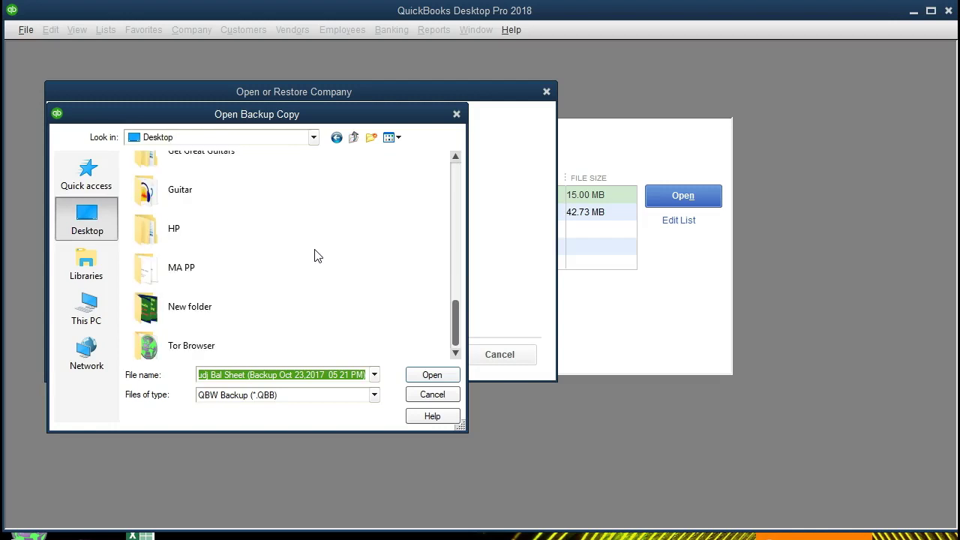
pyautogui.scroll(2, 315, 255)
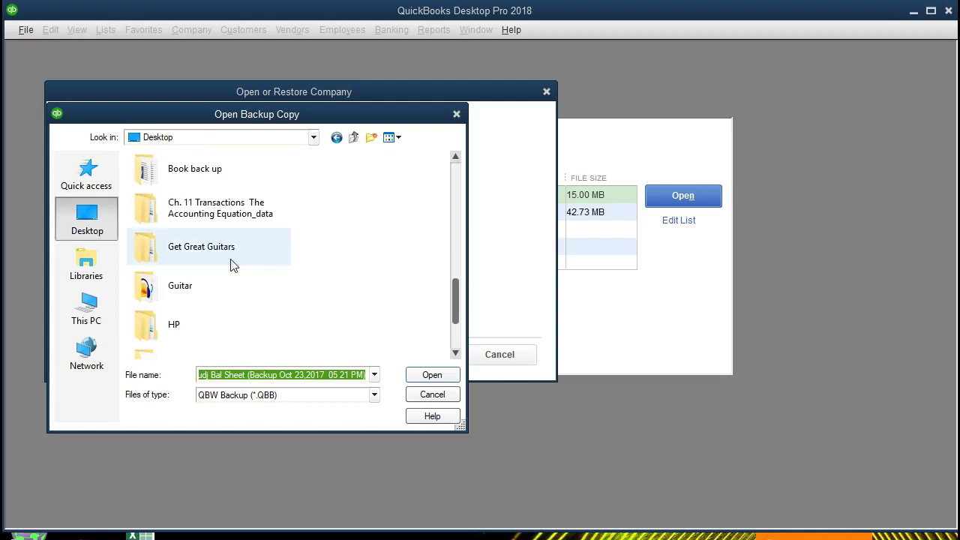
pyautogui.doubleClick(162, 250)
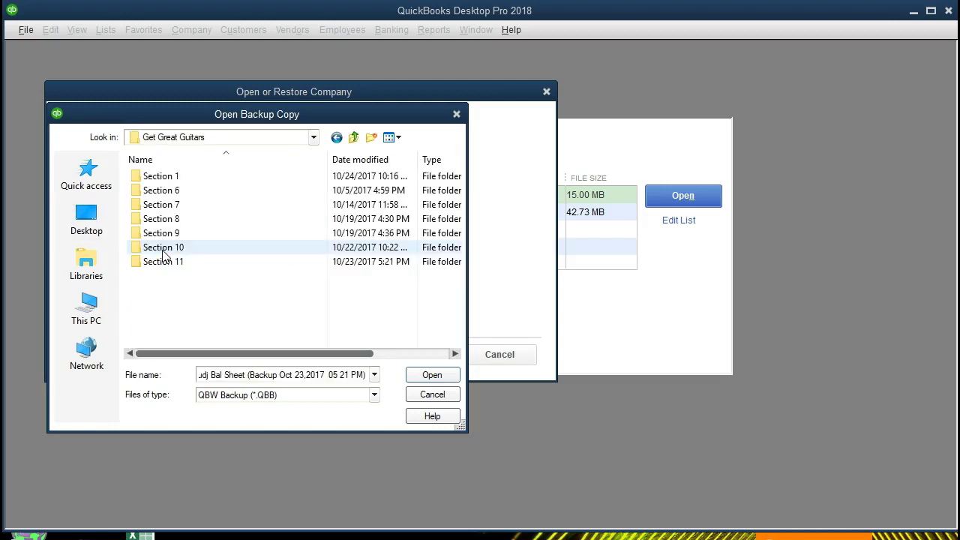
pyautogui.doubleClick(166, 179)
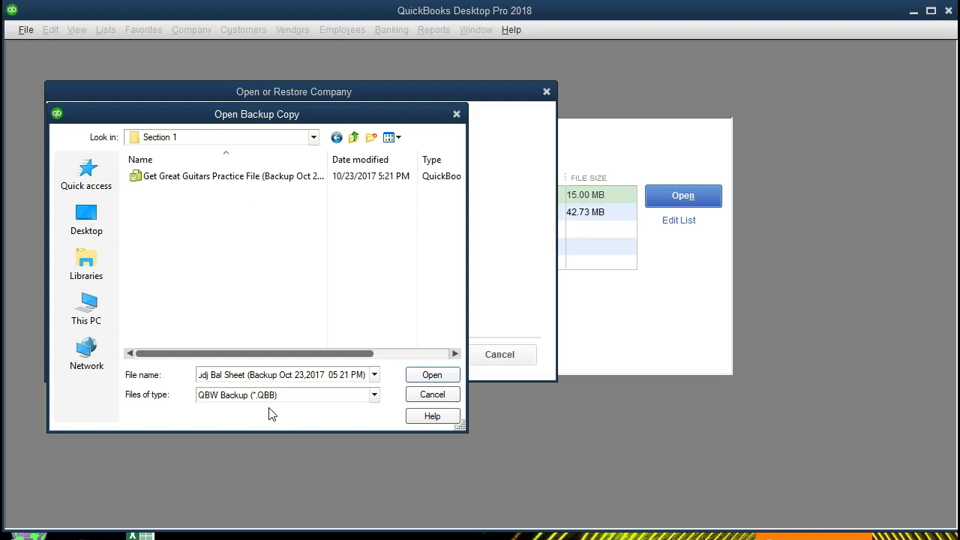
pyautogui.click(188, 184)
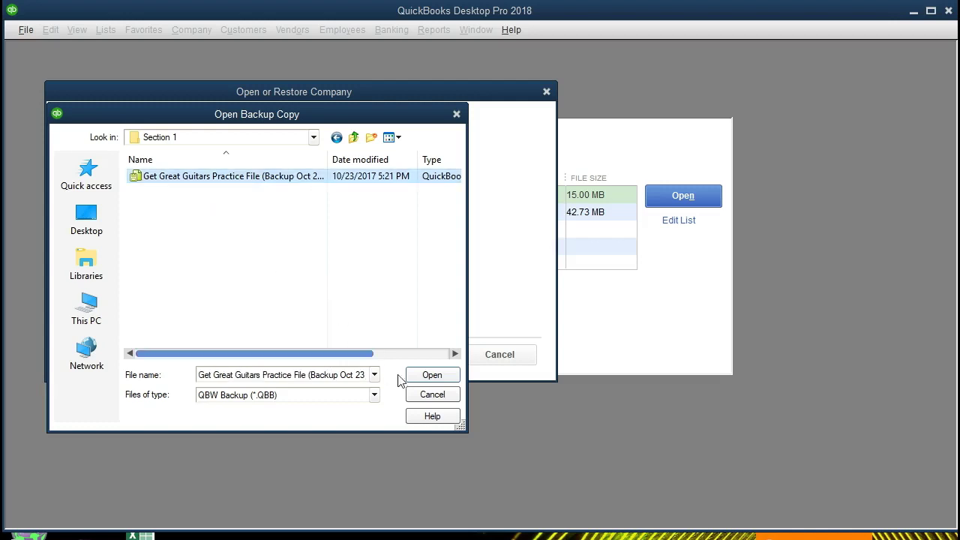
# Open the practice backup and set Desktop > Get Great Guitars > Section 1 as the save location, keeping the name Get Great Guitars
pyautogui.doubleClick(220, 178)
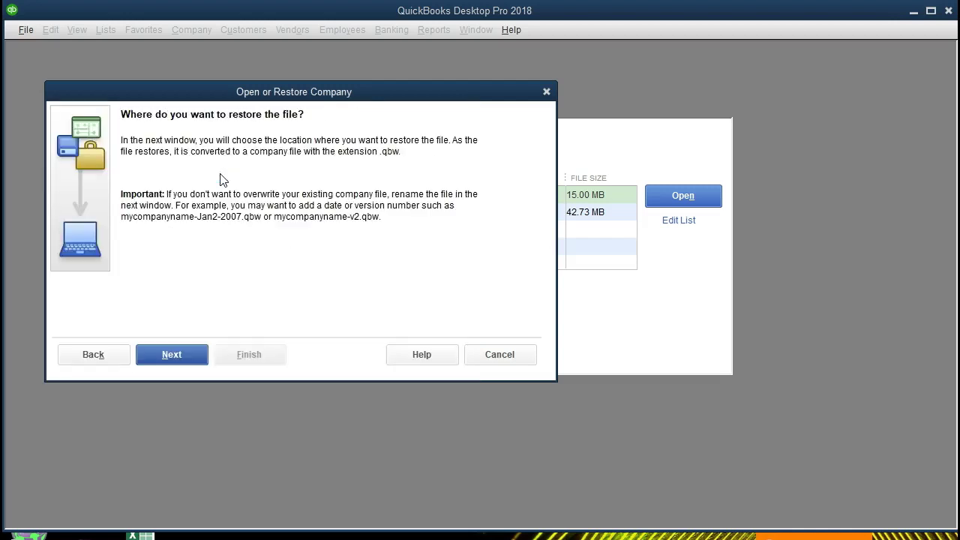
pyautogui.click(170, 355)
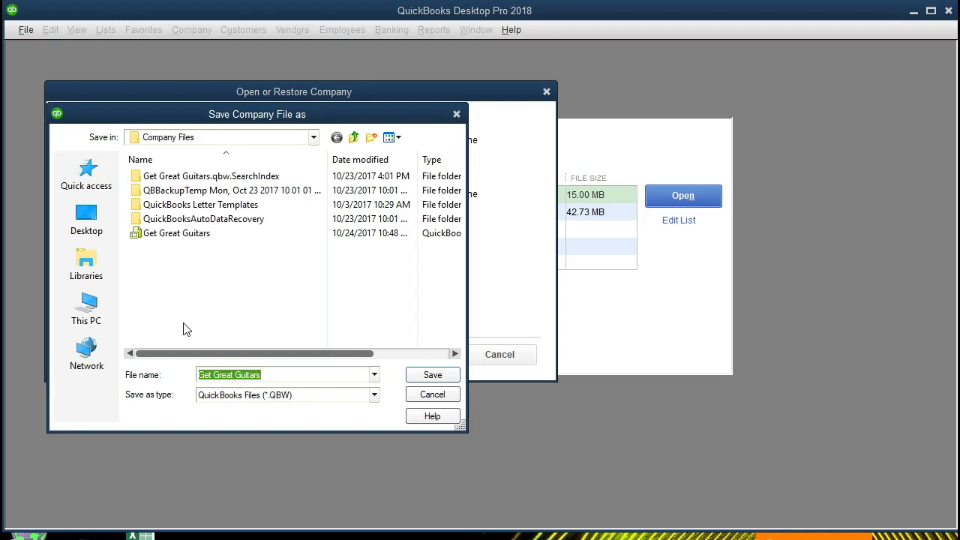
pyautogui.click(86, 221)
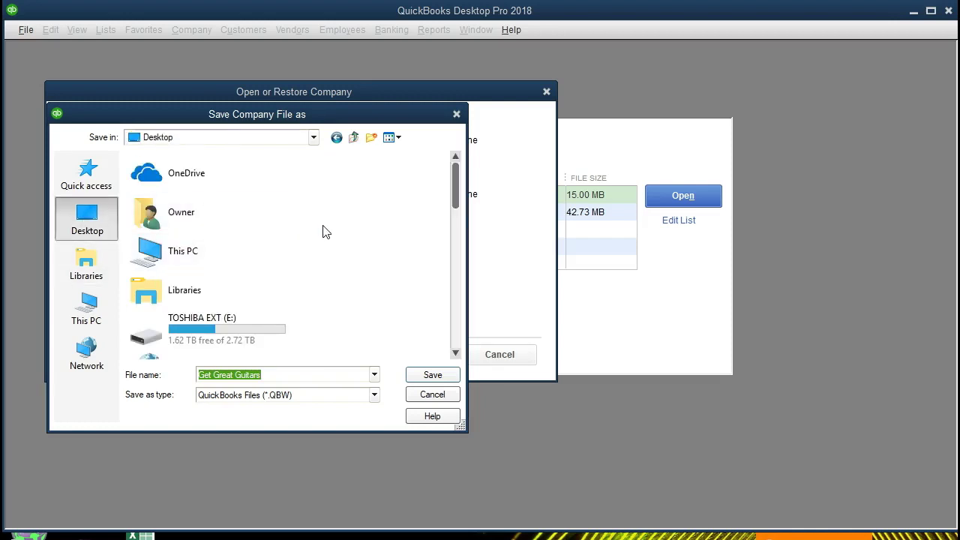
pyautogui.scroll(-1, 324, 232)
pyautogui.scroll(-5, 324, 232)
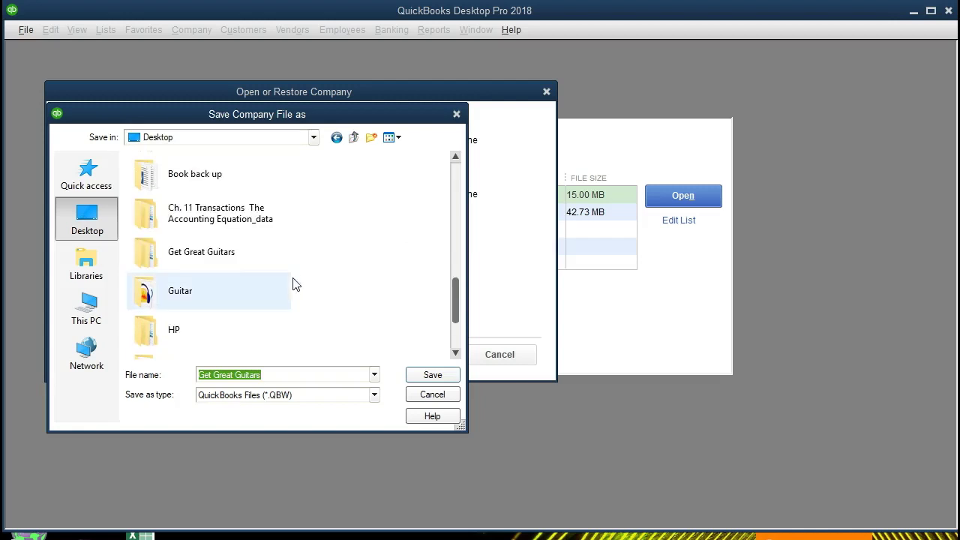
pyautogui.doubleClick(172, 261)
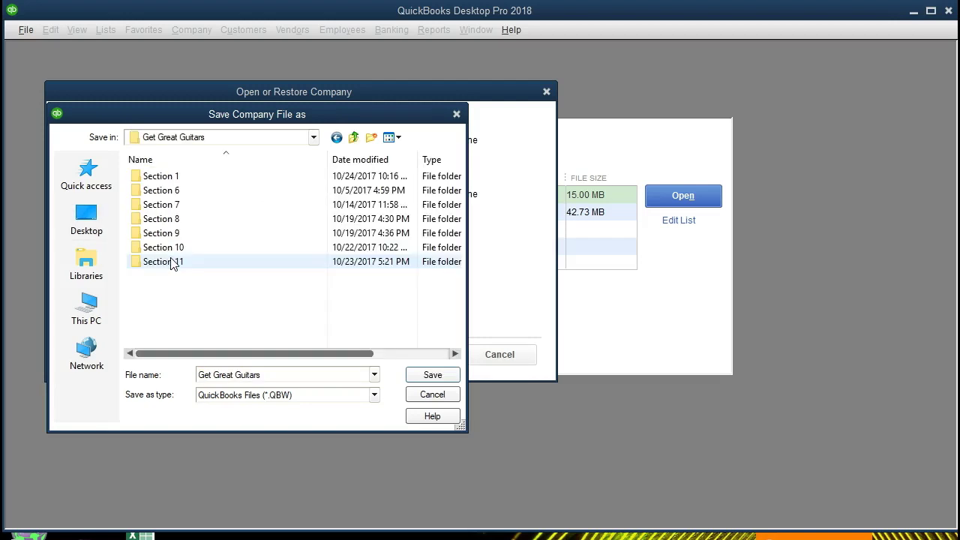
pyautogui.doubleClick(209, 182)
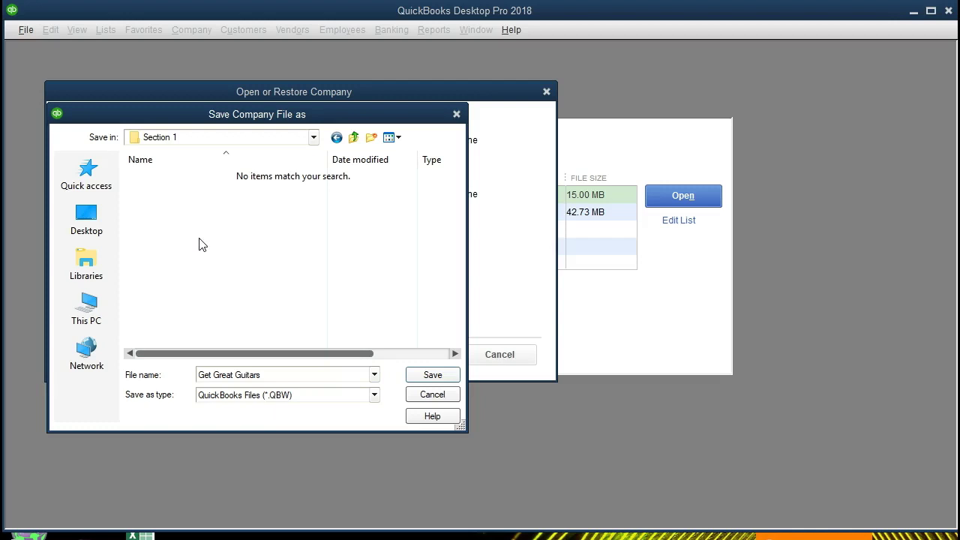
# Save the restored Get Great Guitars company file into Section 1 and wait for the restore to complete
pyautogui.click(412, 378)
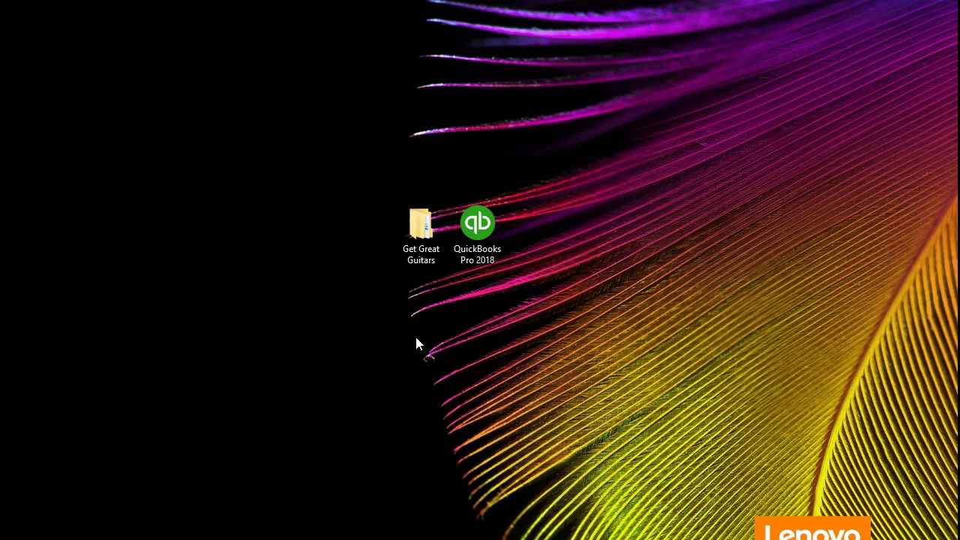
# Open Section 1 and compare the restored Get Great Guitars company file (14,868 KB) with the practice backup
pyautogui.doubleClick(421, 250)
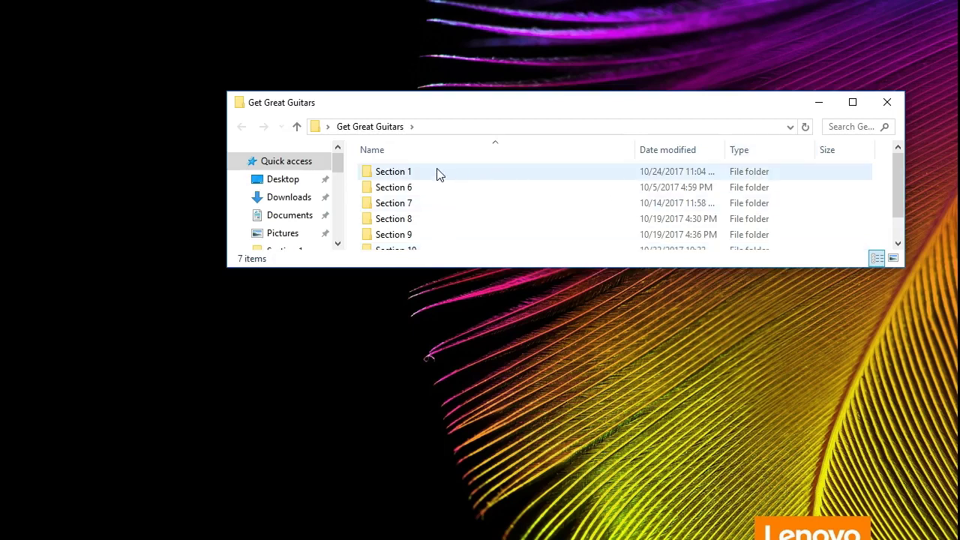
pyautogui.doubleClick(438, 173)
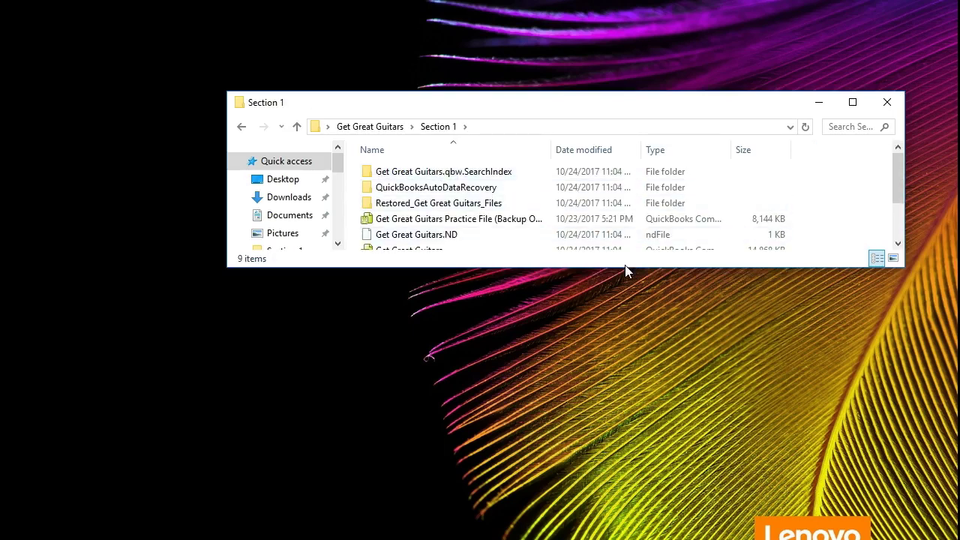
pyautogui.moveTo(624, 267); pyautogui.dragTo(561, 414)
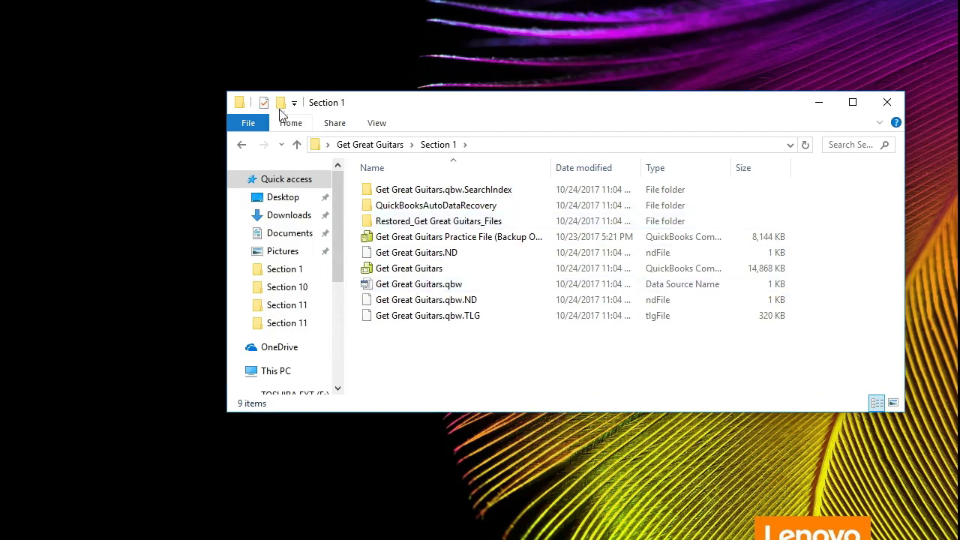
pyautogui.moveTo(227, 93); pyautogui.dragTo(94, 42)
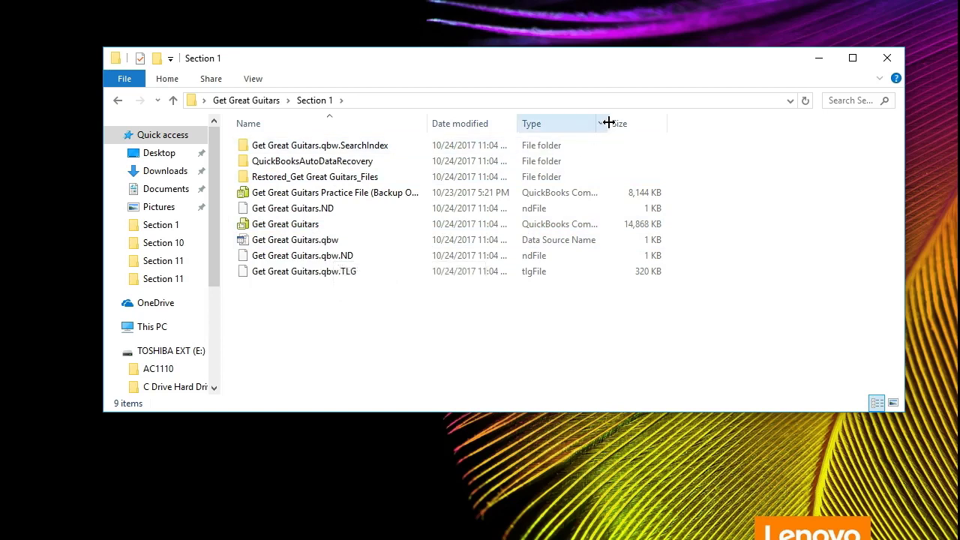
pyautogui.moveTo(609, 124); pyautogui.dragTo(653, 128)
pyautogui.click(579, 225)
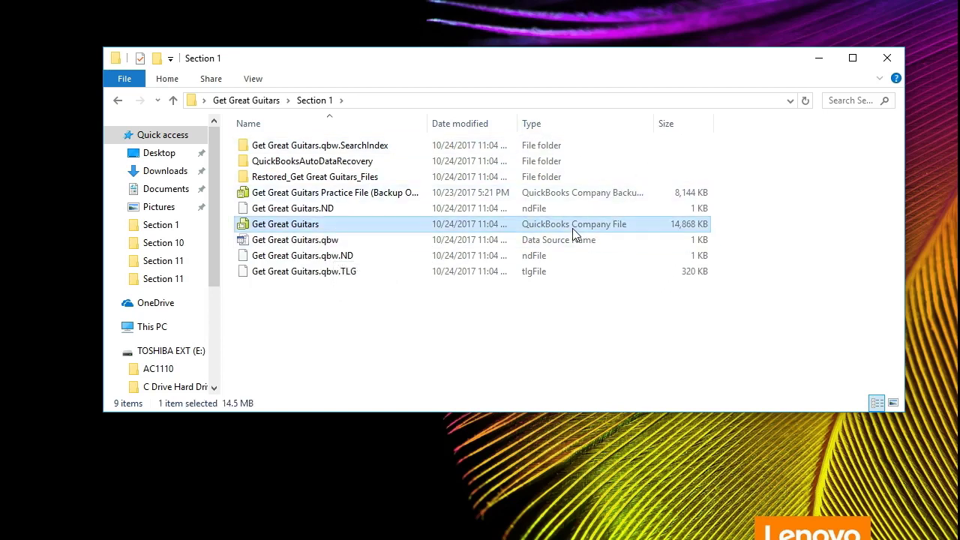
pyautogui.click(367, 193)
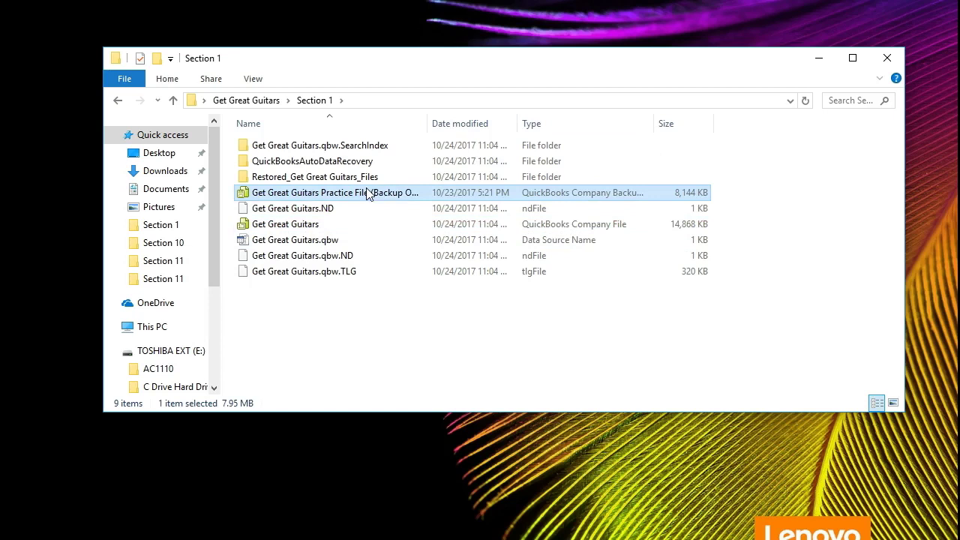